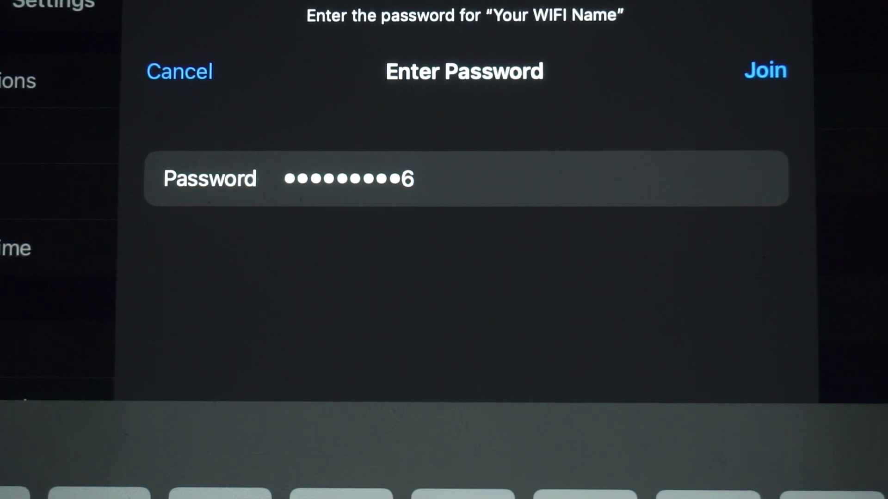
- Join the 'Your WIFI Name' network on the iPad with the entered password
{"action": "left_click", "coordinate": [766, 70]}
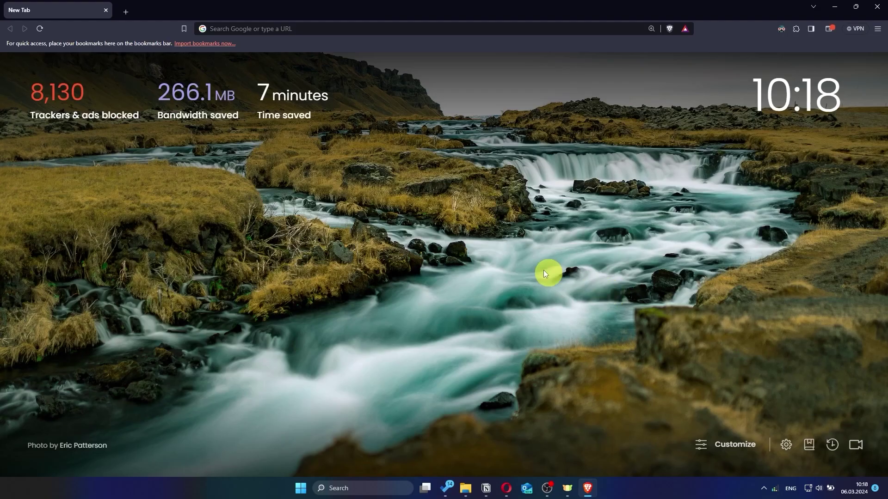
- Go to asusrouter.com in Brave to load the RT-AC1200 V2 sign-in page
{"action": "left_click", "coordinate": [408, 32]}
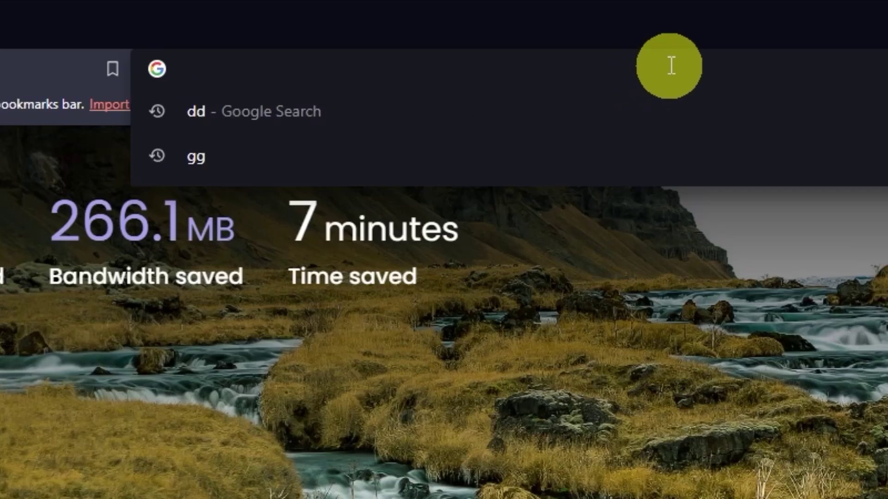
{"action": "type", "text": "asus"}
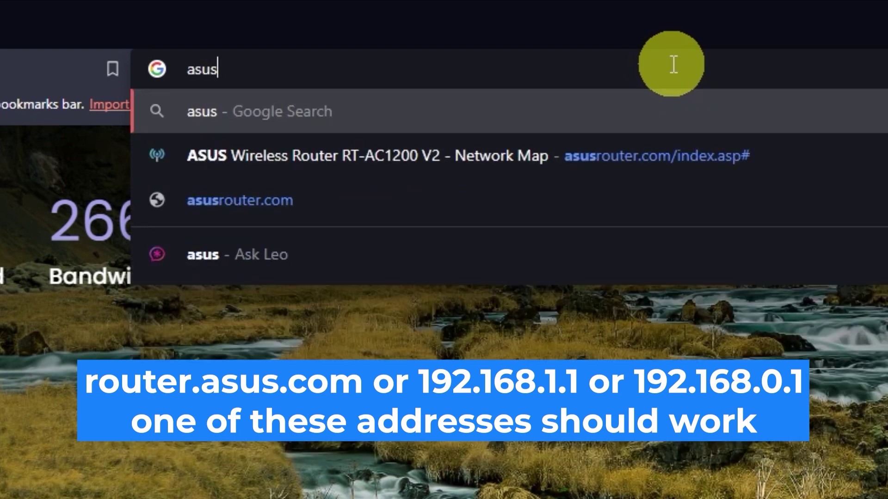
{"action": "type", "text": "router"}
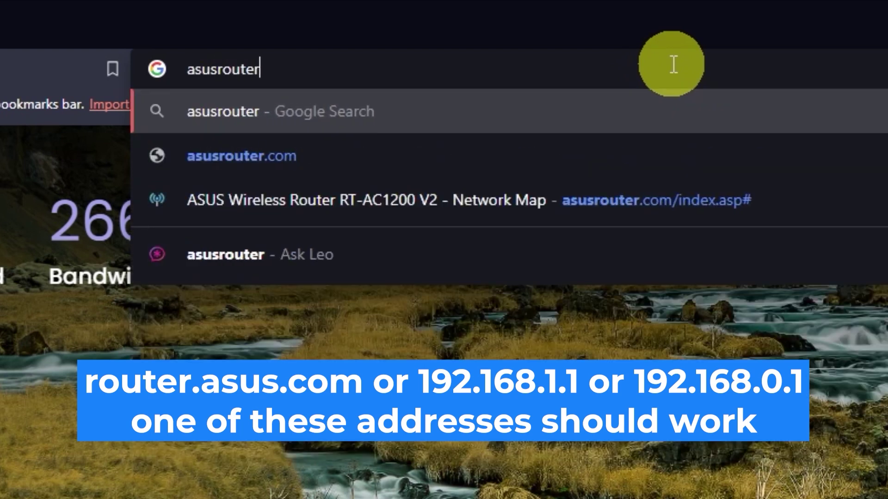
{"action": "type", "text": ".com"}
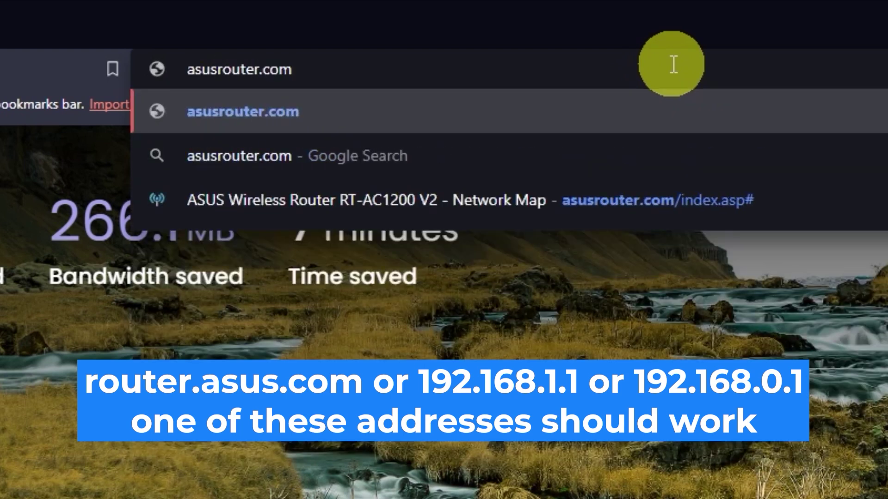
{"action": "key", "text": "Return"}
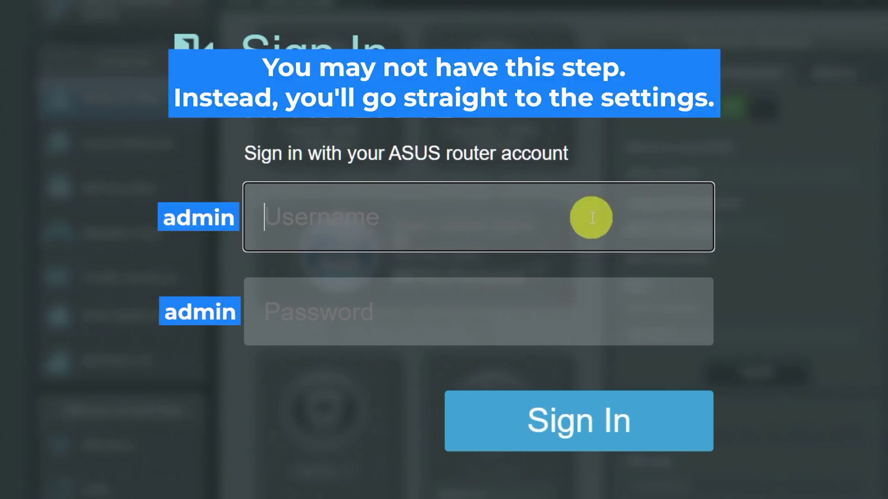
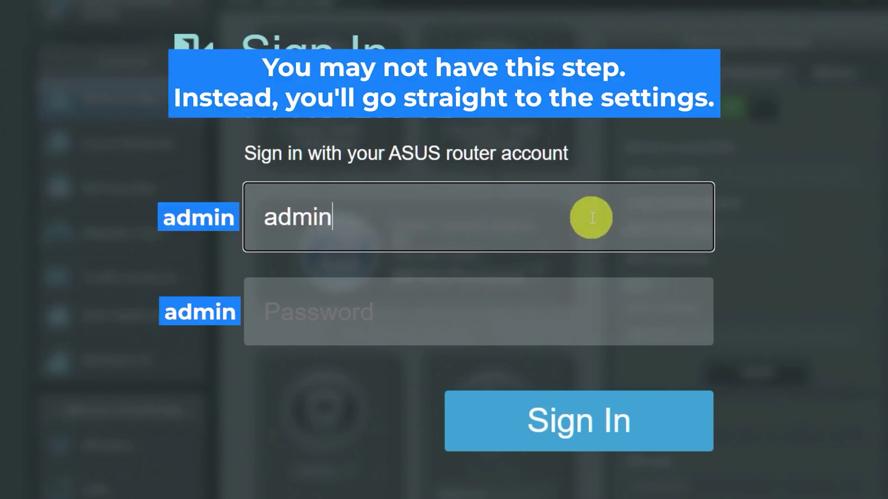
- Sign in to the router as admin with the default password, retrying until it is accepted
{"action": "left_click", "coordinate": [555, 315]}
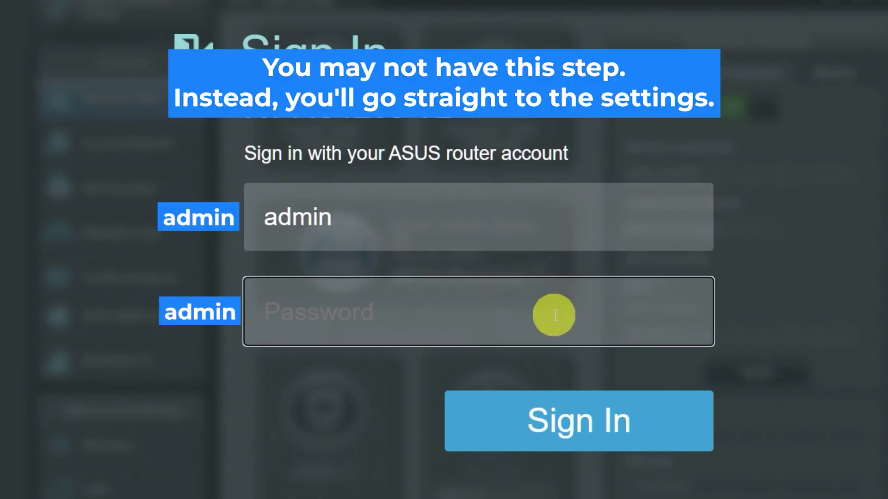
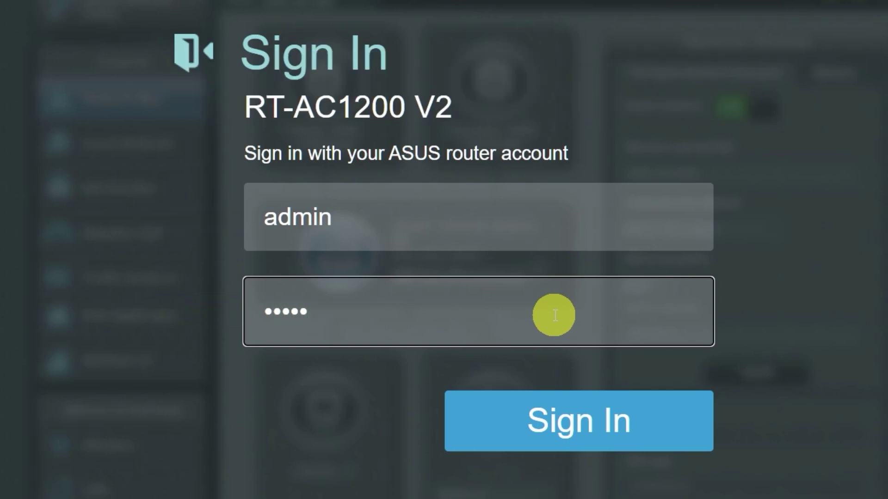
{"action": "left_click", "coordinate": [564, 421]}
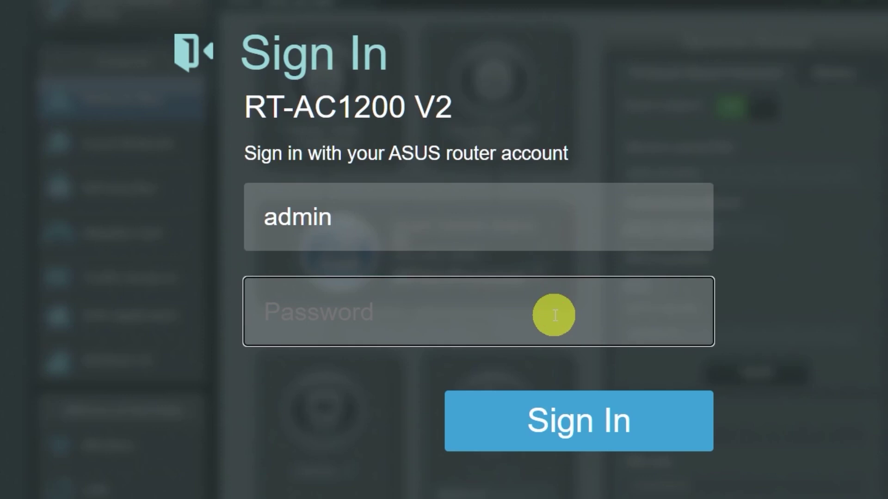
{"action": "left_click", "coordinate": [565, 420]}
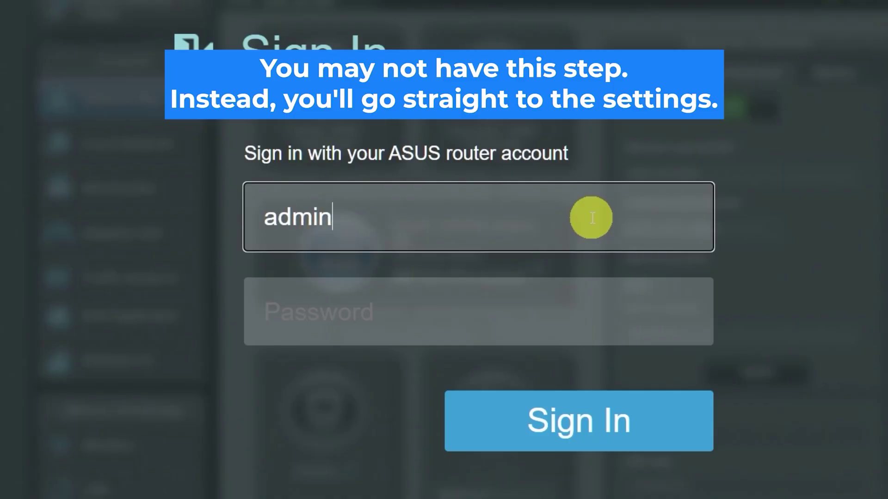
{"action": "left_click", "coordinate": [554, 315]}
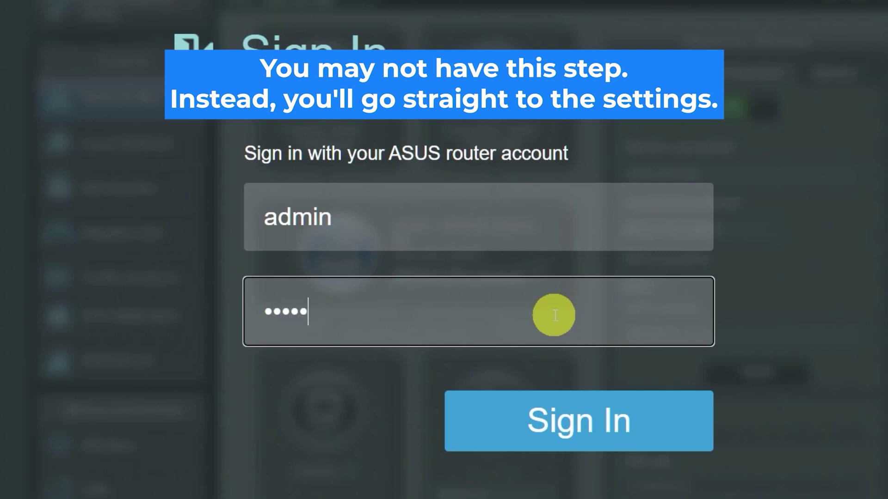
{"action": "left_click", "coordinate": [567, 420]}
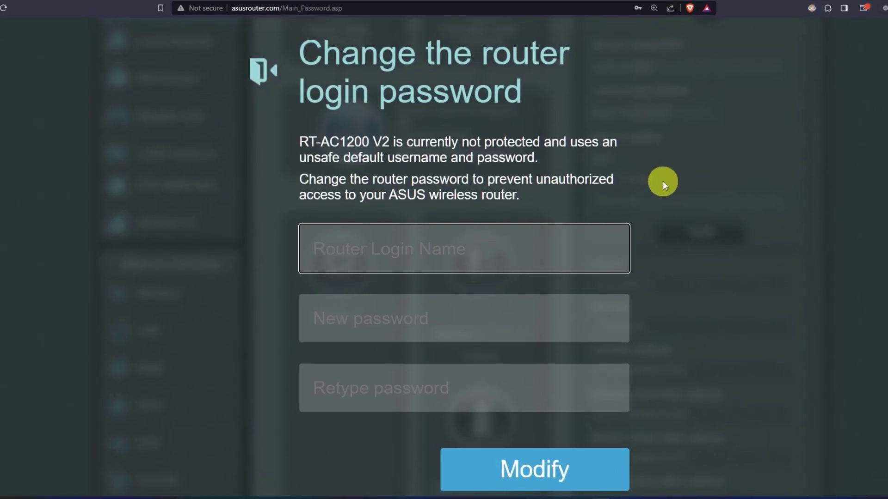
- Set the router login name to asus, enter and confirm a new password, and save
{"action": "type", "text": "asu"}
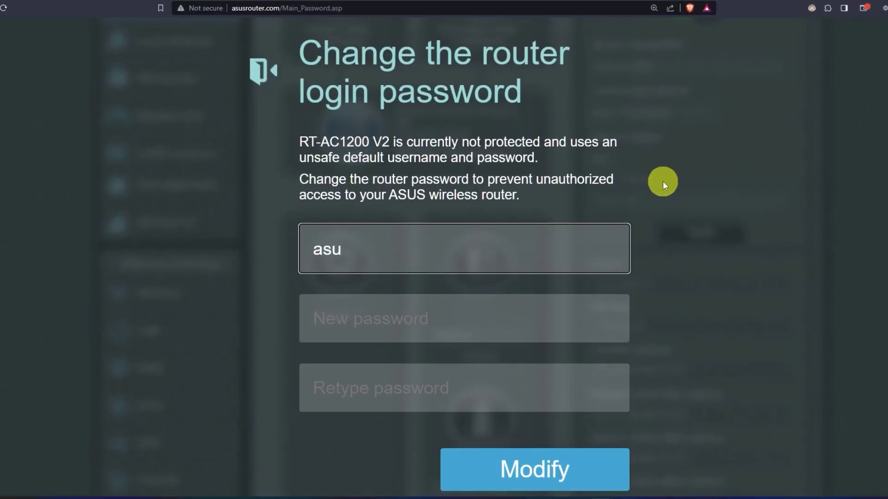
{"action": "type", "text": "s"}
{"action": "left_click", "coordinate": [483, 317]}
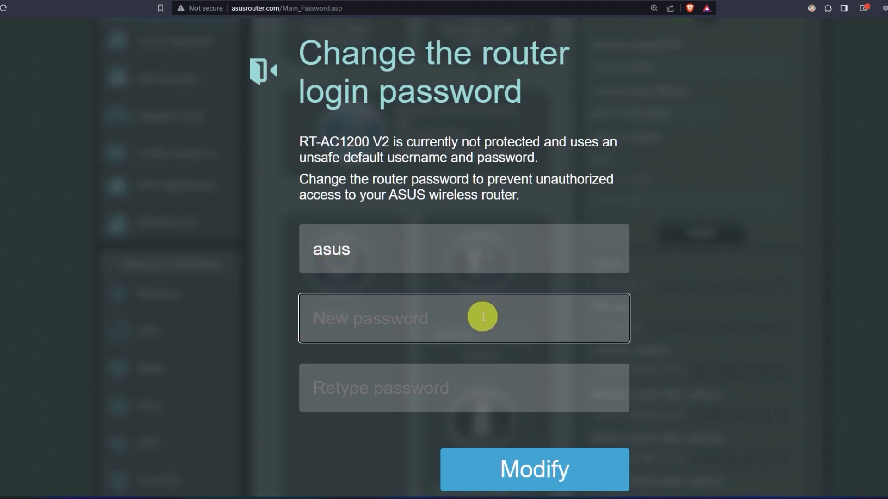
{"action": "type", "text": "••••••••••"}
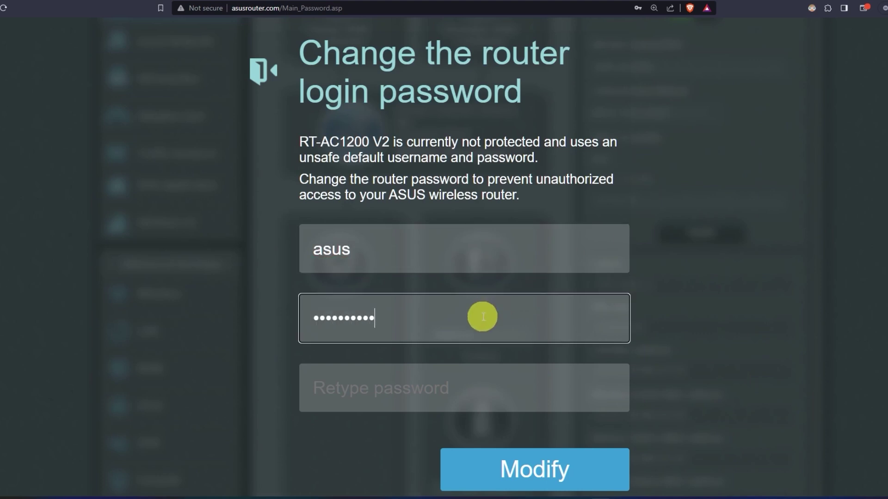
{"action": "left_click", "coordinate": [479, 393]}
{"action": "type", "text": "••••"}
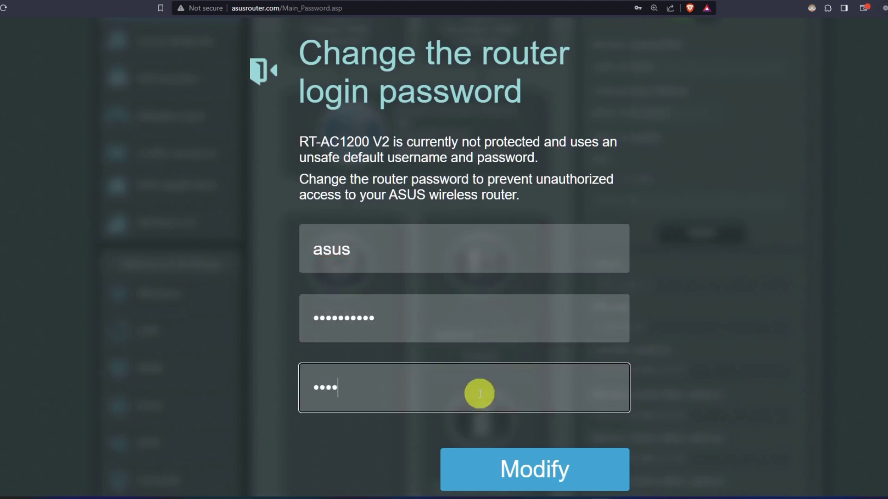
{"action": "type", "text": "••••••"}
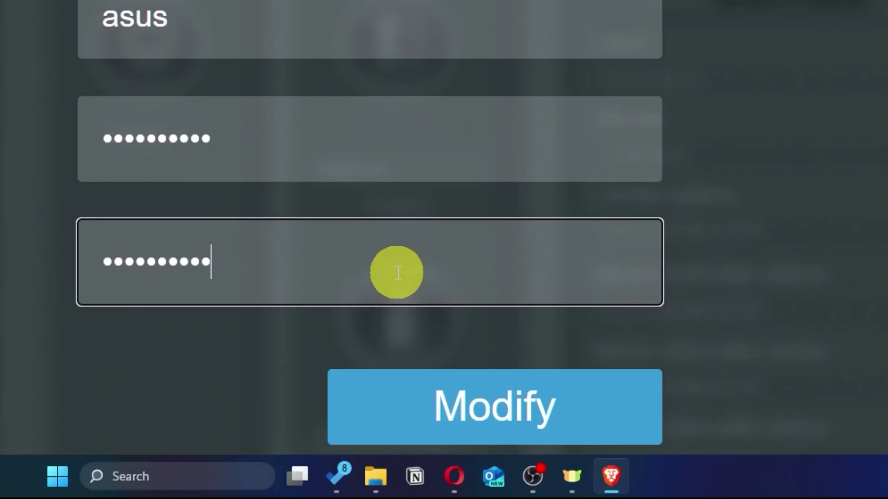
{"action": "left_click", "coordinate": [568, 417]}
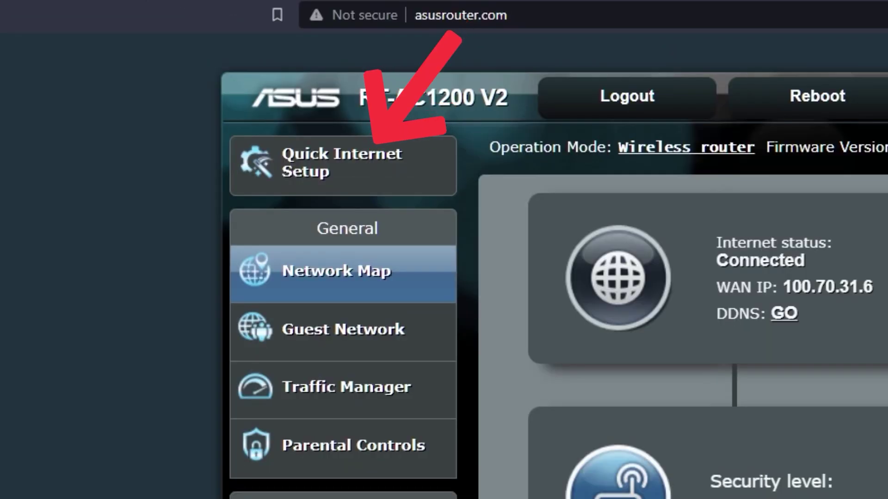
- Launch Quick Internet Setup from the Network Map dashboard
{"action": "left_click", "coordinate": [390, 181]}
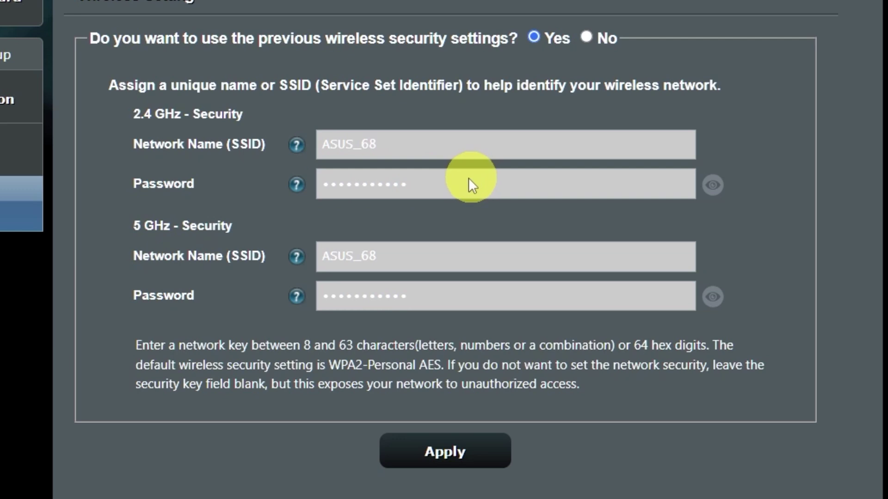
- Give both ASUS_68 bands a new Wi-Fi password and apply it despite the weak-password warning
{"action": "left_click", "coordinate": [718, 298]}
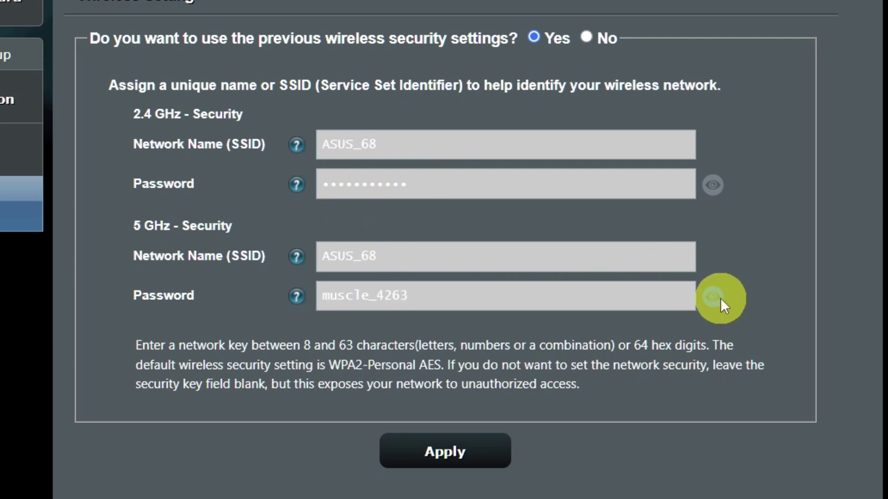
{"action": "left_click", "coordinate": [711, 190]}
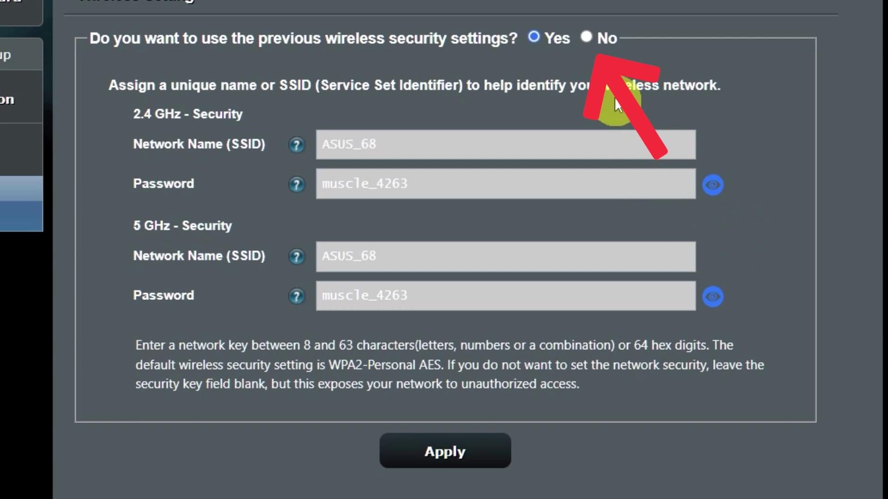
{"action": "left_click", "coordinate": [587, 38]}
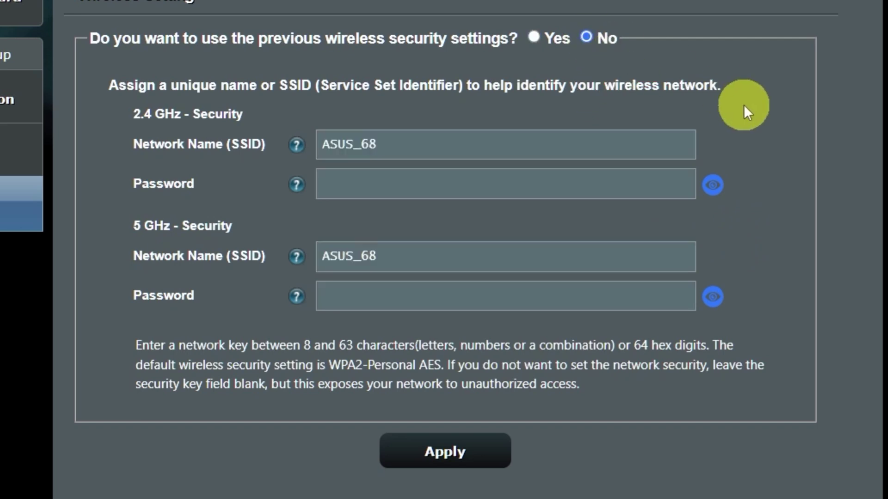
{"action": "left_click", "coordinate": [530, 187]}
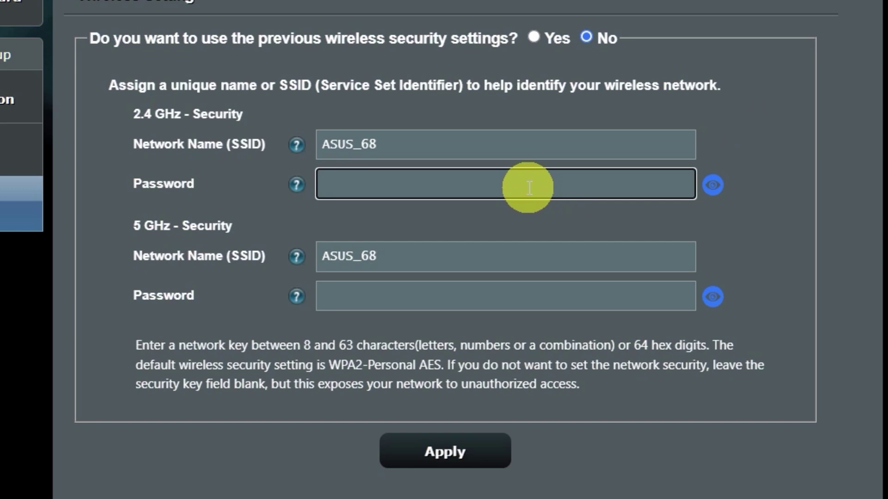
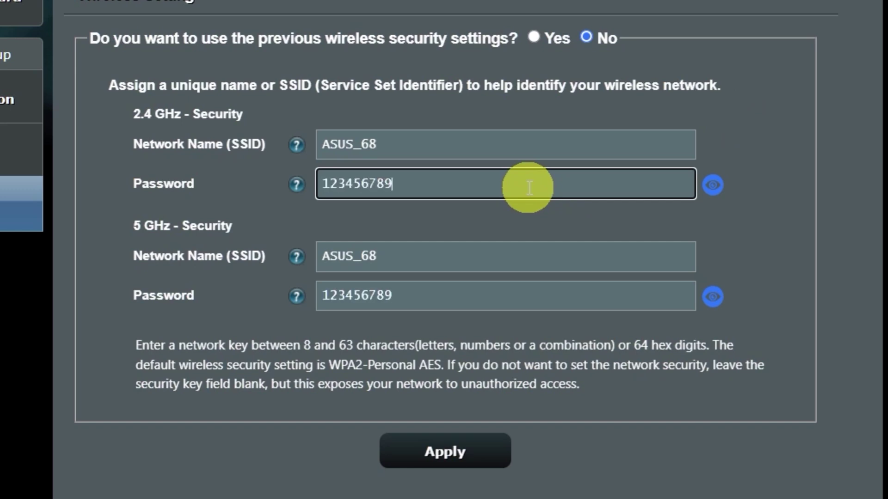
{"action": "left_click", "coordinate": [462, 452]}
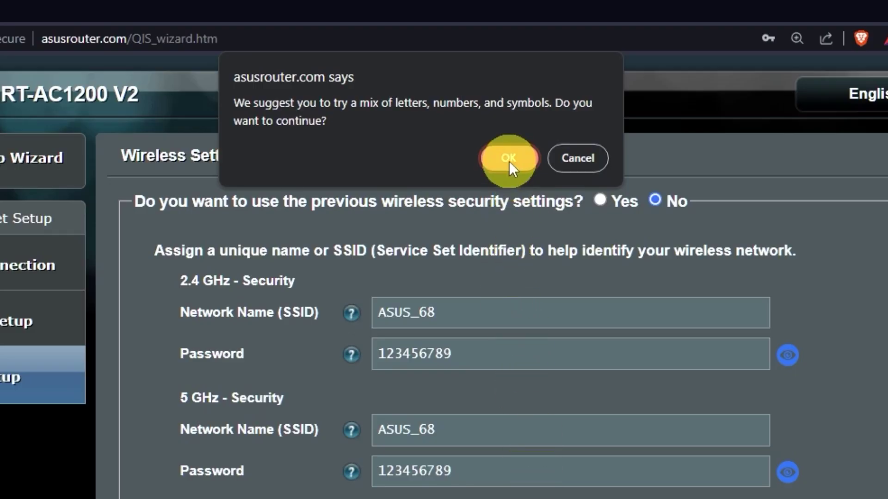
{"action": "left_click", "coordinate": [508, 158]}
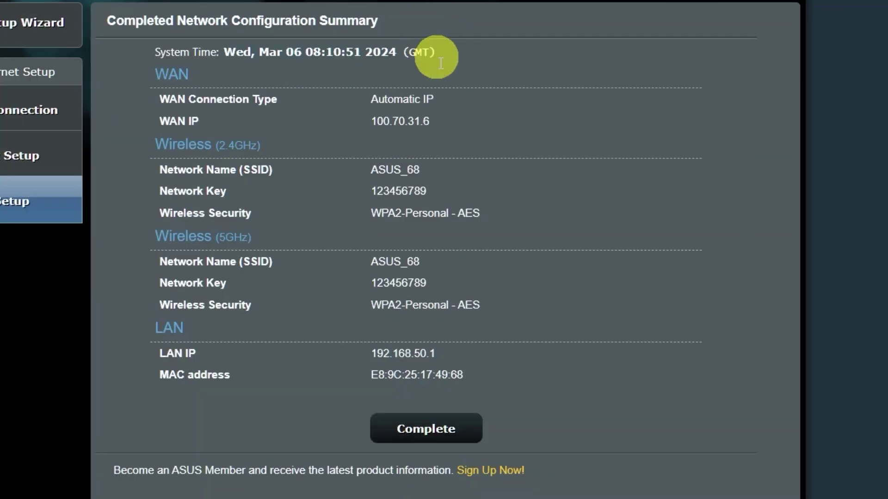
- Complete the wizard from the Network Configuration Summary to return to the Network Map
{"action": "left_click", "coordinate": [441, 434]}
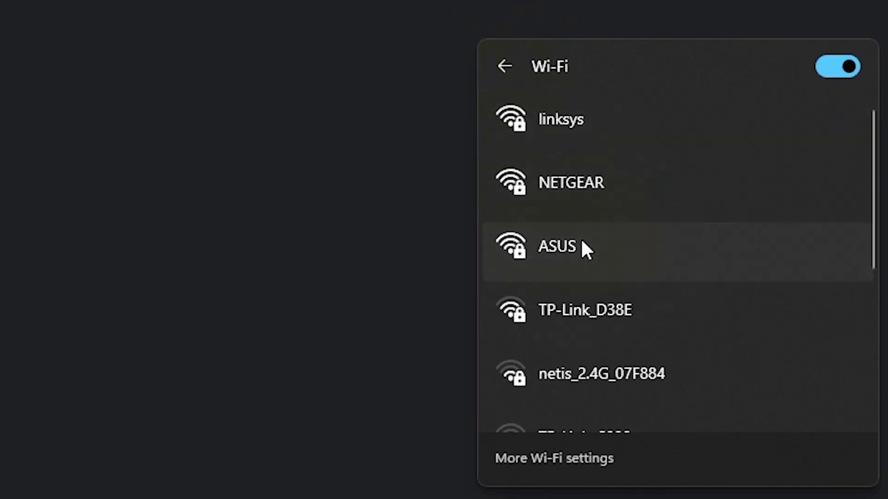
- Connect Windows to the ASUS Wi-Fi network using its security key
{"action": "left_click", "coordinate": [581, 240]}
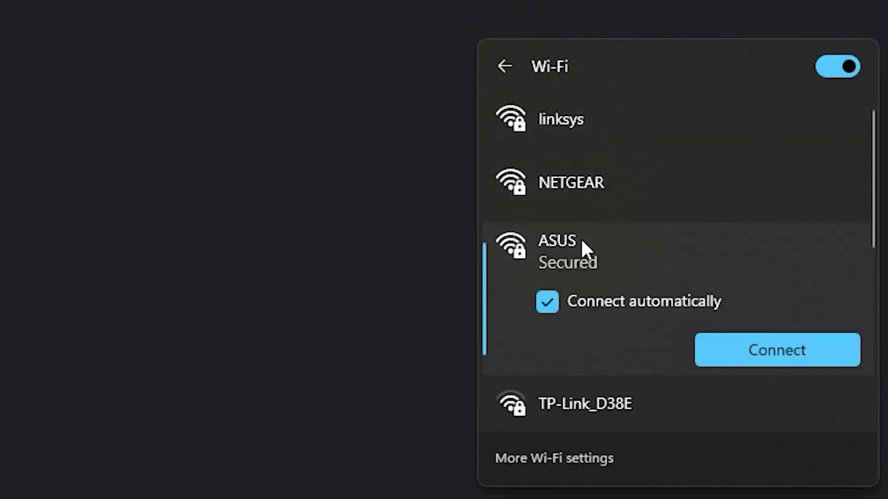
{"action": "left_click", "coordinate": [740, 350]}
{"action": "type", "text": "•••"}
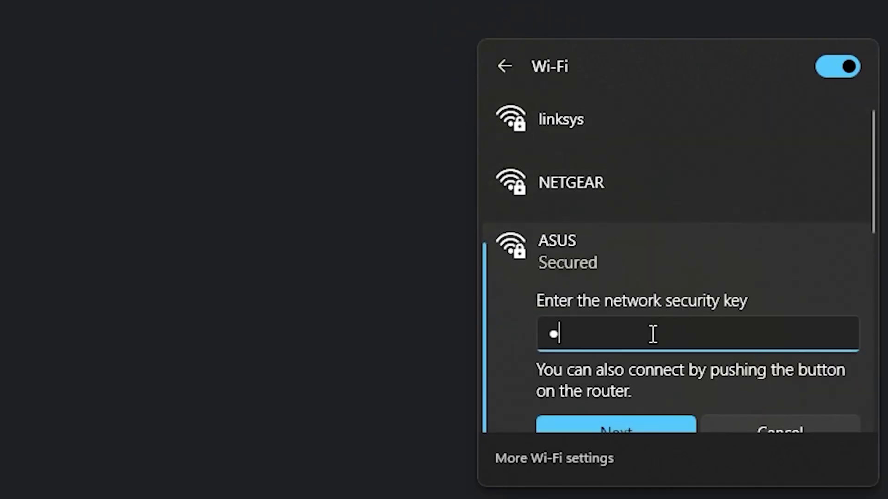
{"action": "type", "text": "••••••"}
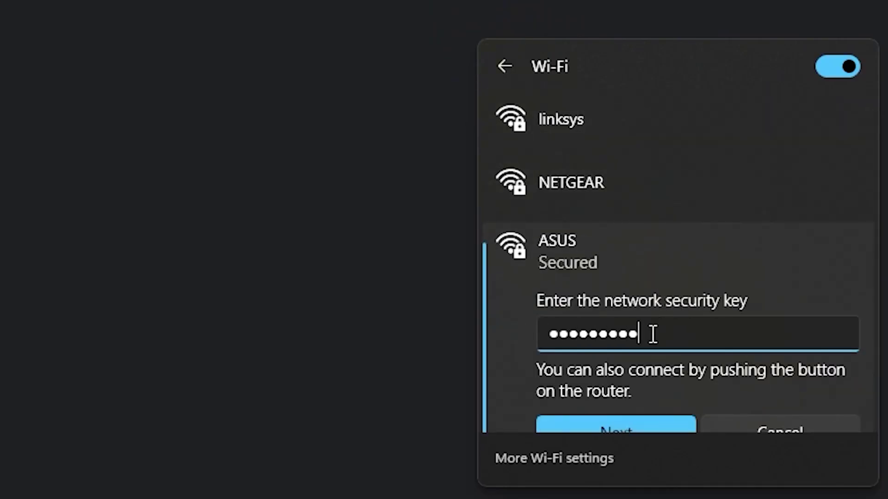
{"action": "left_click", "coordinate": [631, 421]}
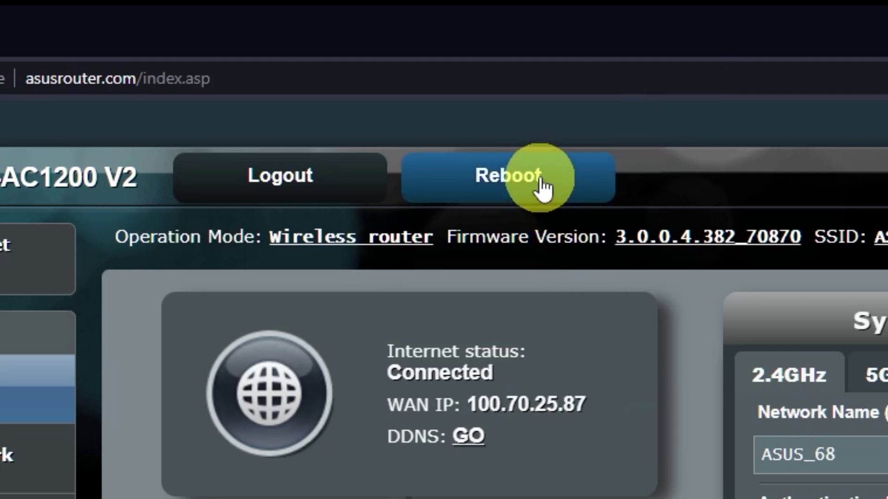
- Reboot the router and confirm the restart
{"action": "left_click", "coordinate": [543, 188]}
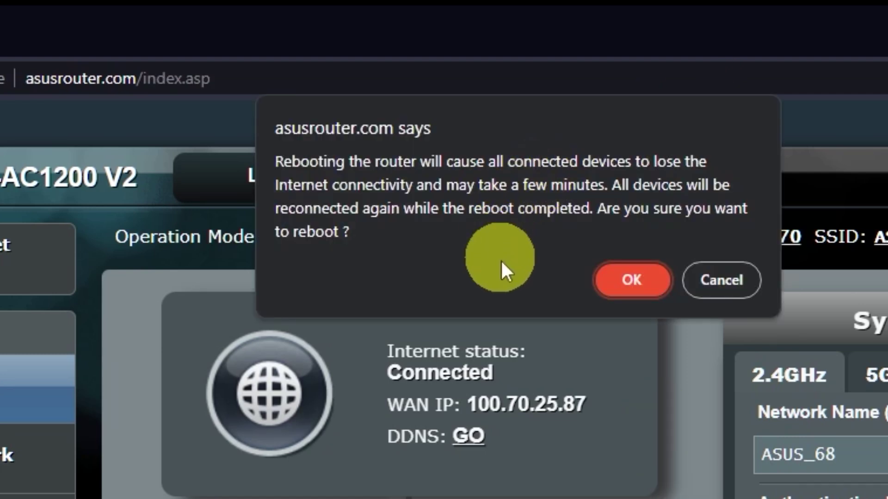
{"action": "left_click", "coordinate": [635, 283]}
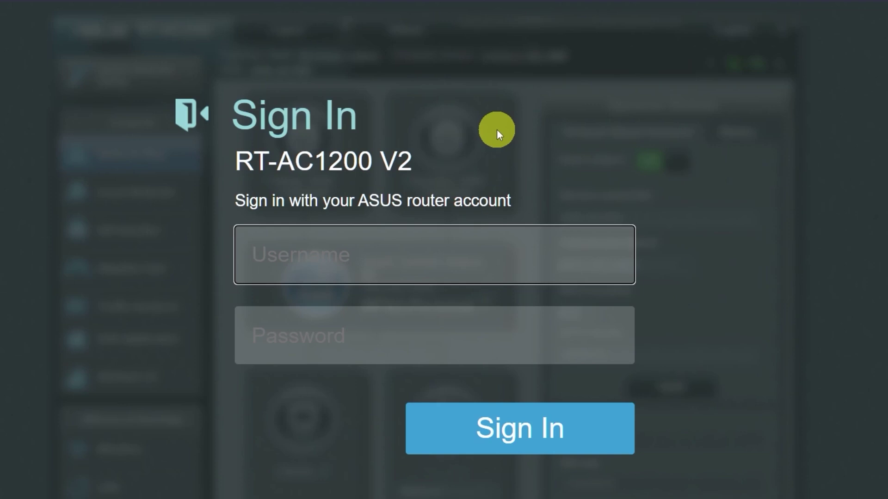
- Test connectivity by entering 'gg' in a new Brave tab
{"action": "key", "text": "ctrl+t"}
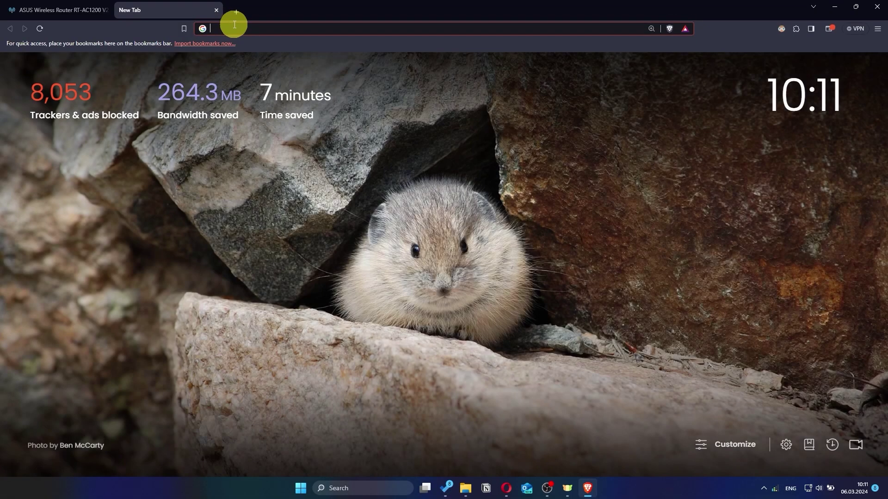
{"action": "type", "text": "gg"}
{"action": "key", "text": "Return"}
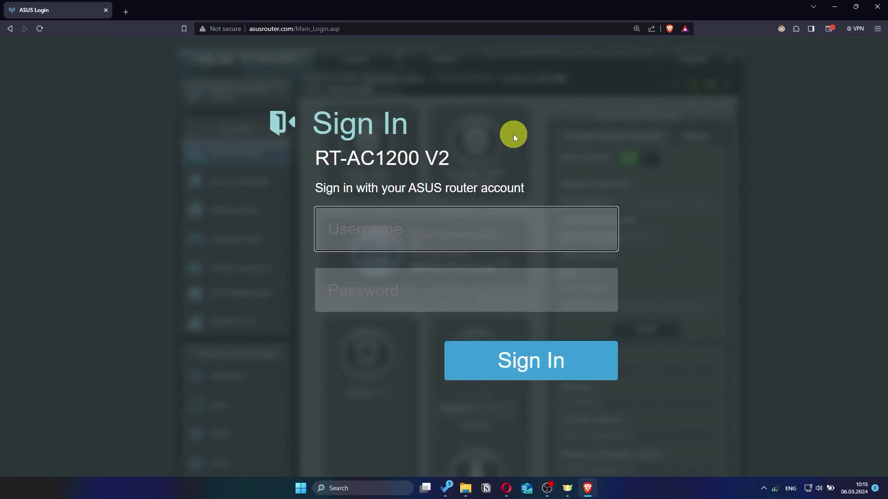
- Log in with the new admin username and password, then go to the WAN Internet Connection page
{"action": "type", "text": "as"}
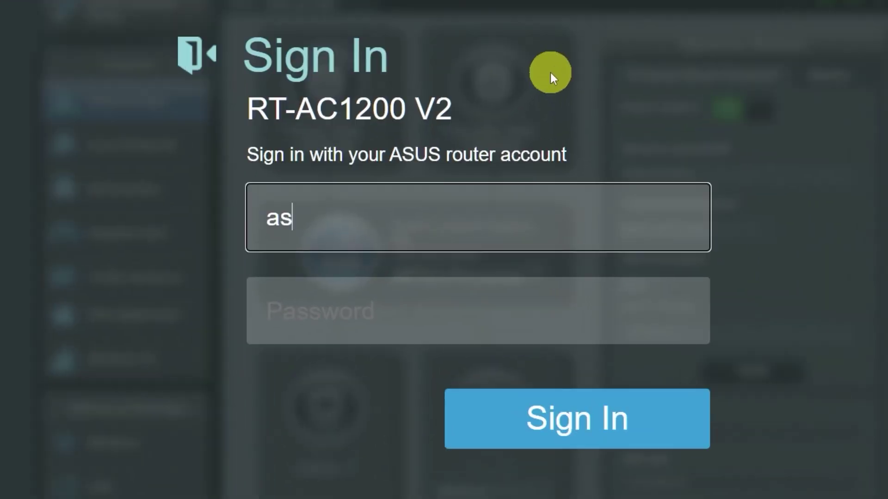
{"action": "type", "text": "us"}
{"action": "left_click", "coordinate": [462, 313]}
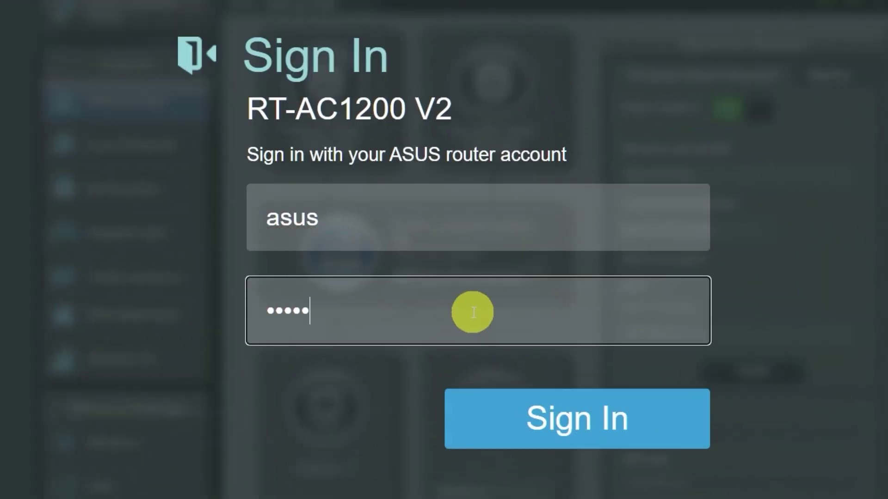
{"action": "left_click", "coordinate": [562, 423]}
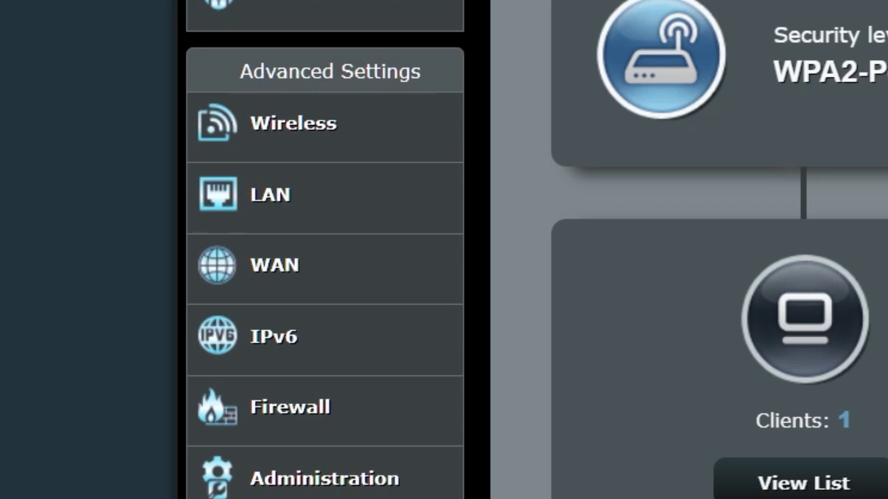
{"action": "left_click", "coordinate": [363, 272]}
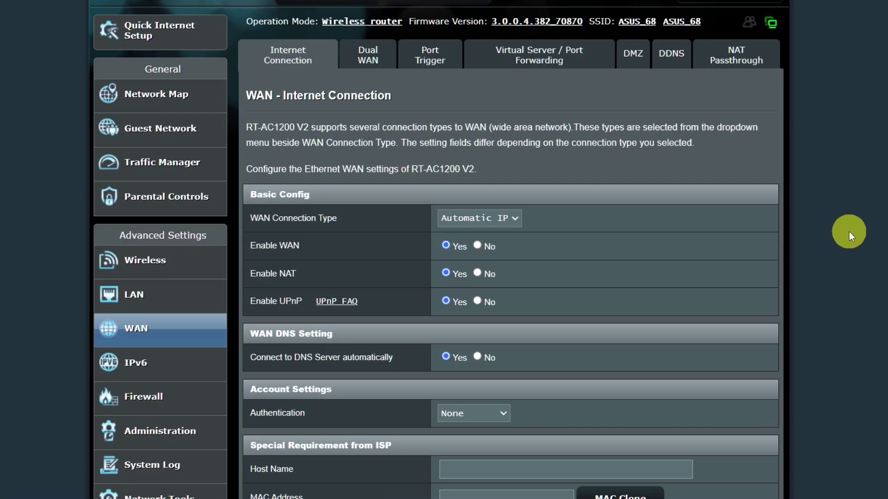
{"action": "scroll", "coordinate": [610, 180], "scroll_direction": "down", "scroll_amount": 1}
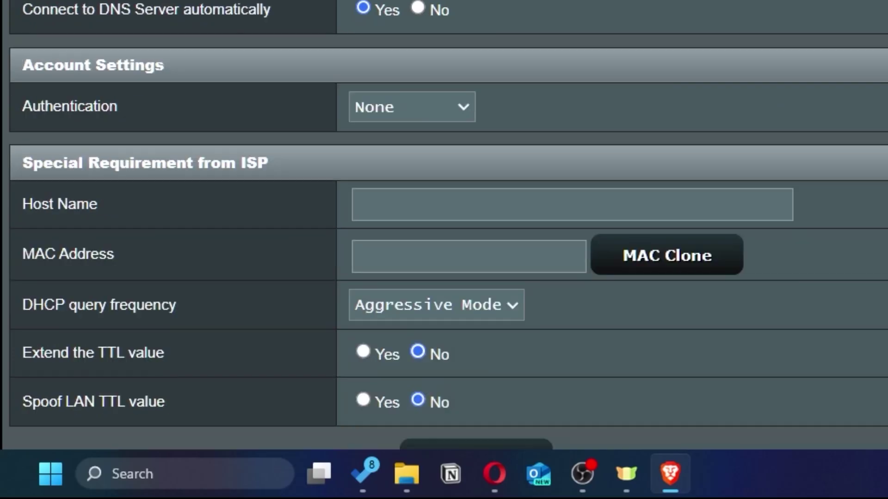
{"action": "scroll", "coordinate": [614, 174], "scroll_direction": "down", "scroll_amount": 3}
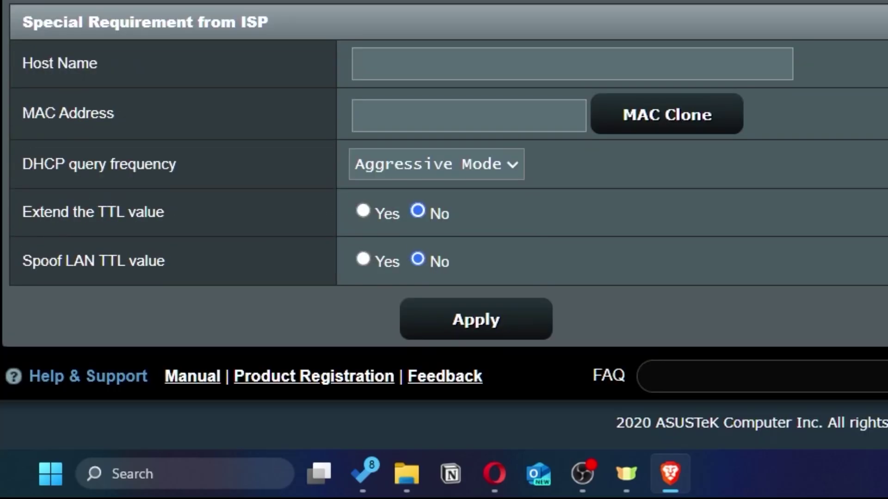
{"action": "left_click", "coordinate": [726, 130]}
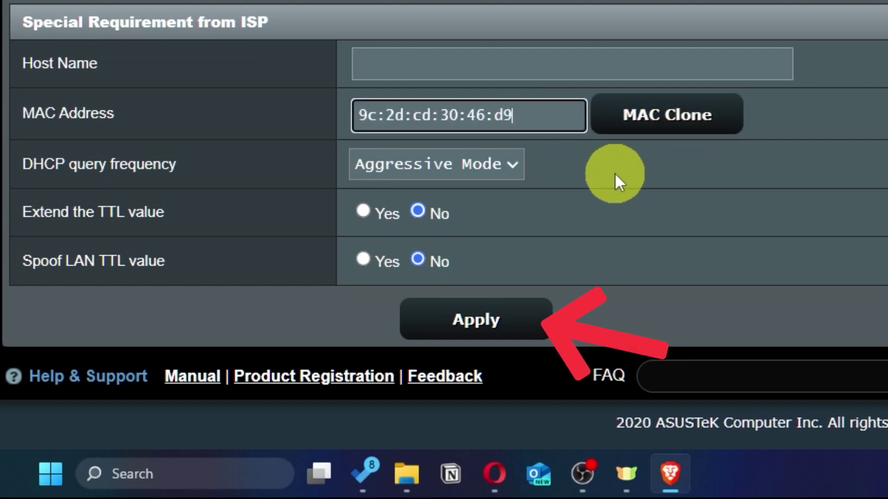
{"action": "left_click", "coordinate": [513, 331]}
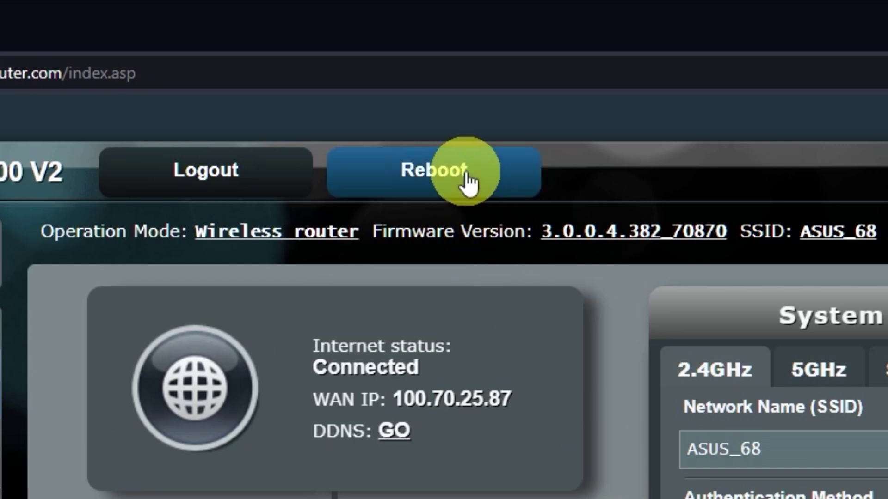
- Reboot the router from Network Map and confirm the restart
{"action": "left_click", "coordinate": [466, 172]}
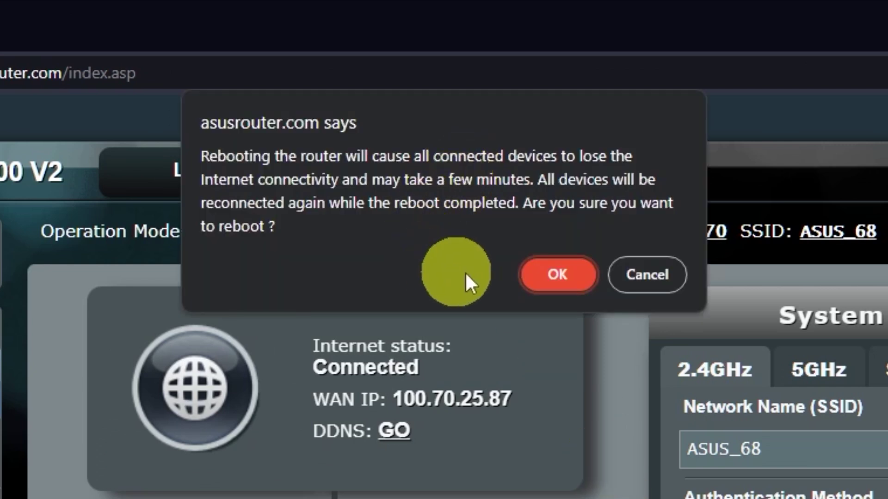
{"action": "left_click", "coordinate": [558, 274]}
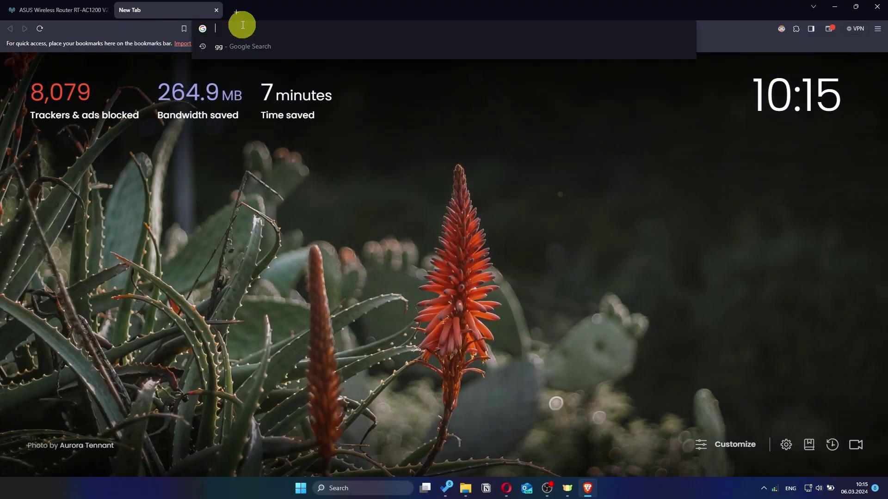
- Search for 'gg' from the new tab's address bar to confirm the internet works
{"action": "type", "text": "gg"}
{"action": "key", "text": "Return"}
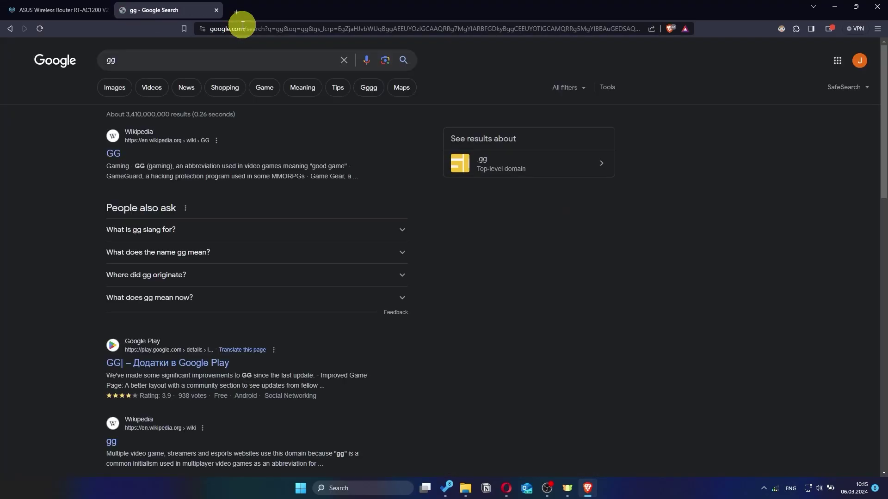